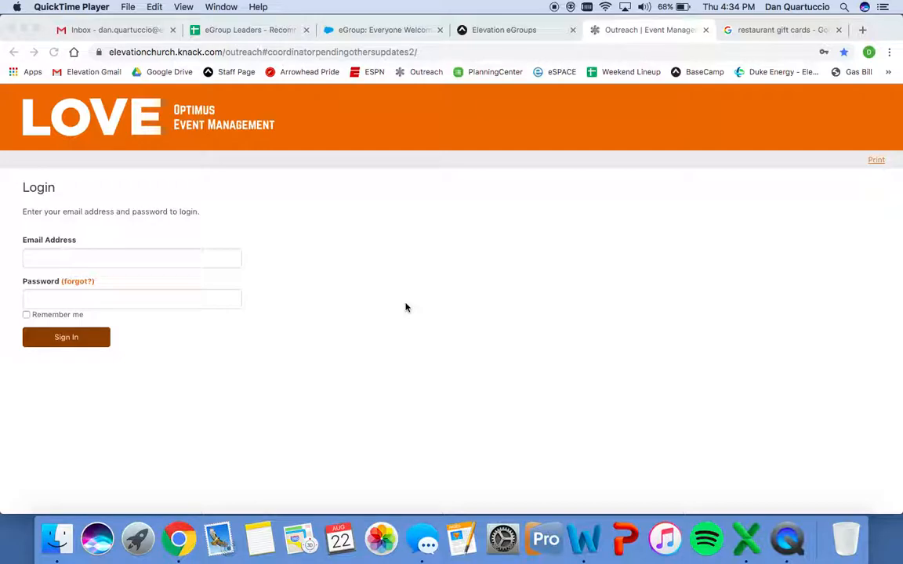
Sign in with the suggested account email address and the account password.
{"action": "left_click", "coordinate": [47, 261]}
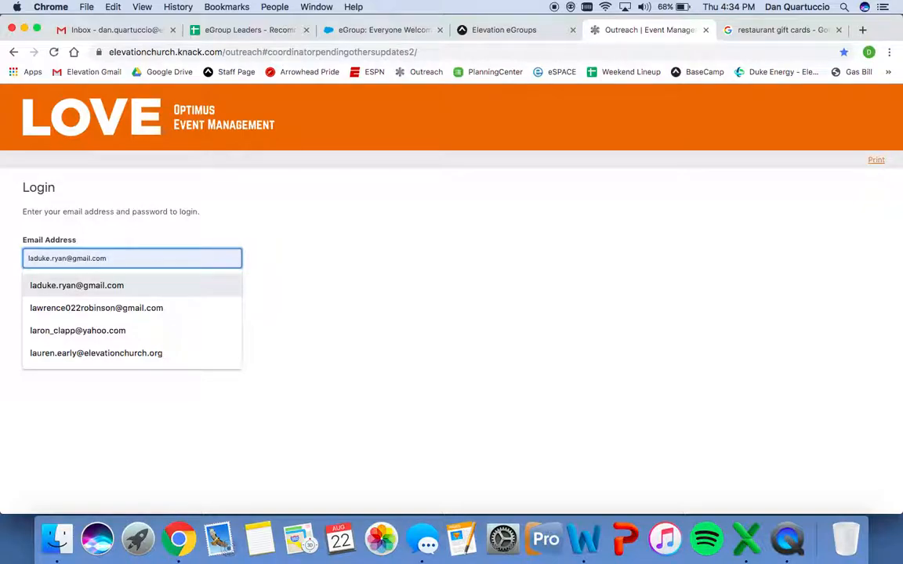
{"action": "left_click", "coordinate": [151, 285]}
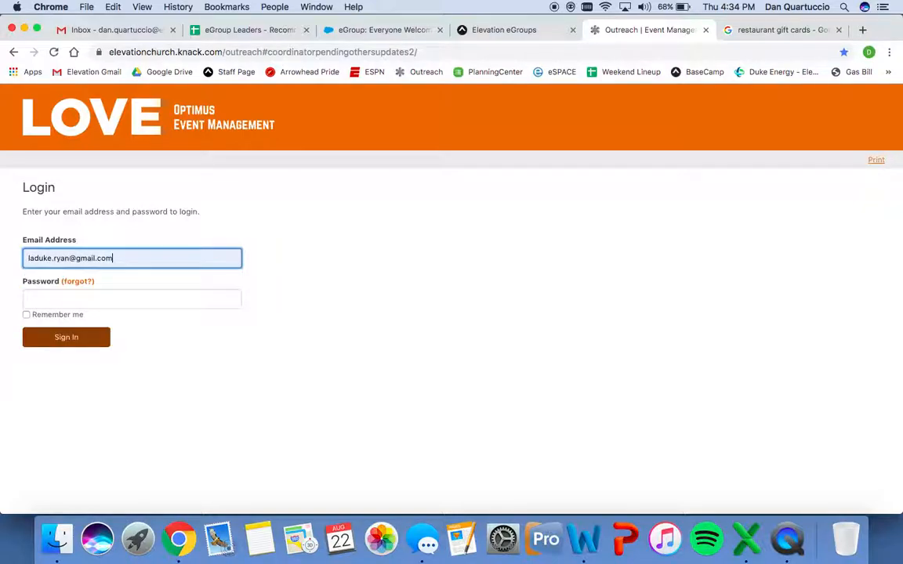
{"action": "left_click", "coordinate": [112, 302]}
{"action": "type", "text": "••••"}
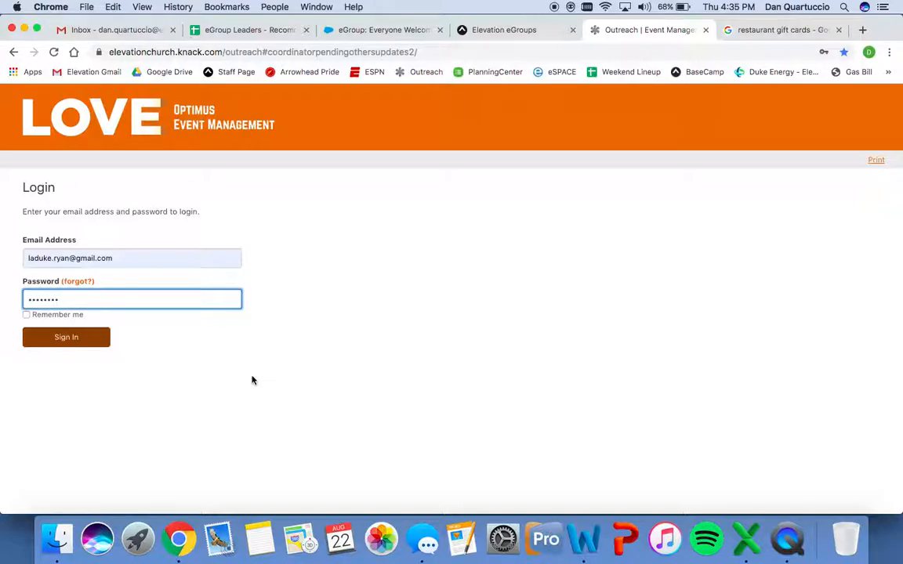
{"action": "left_click", "coordinate": [84, 343]}
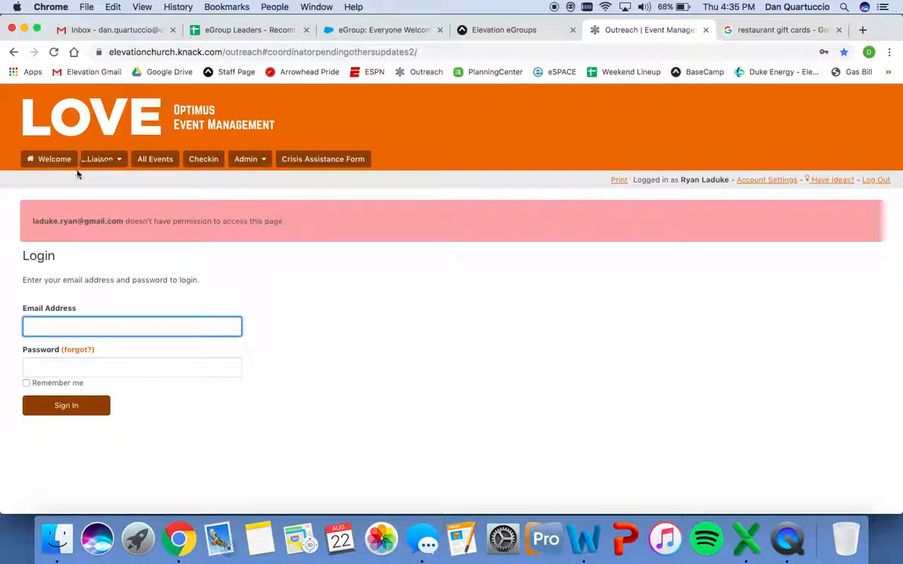
Look over the Welcome page, then go to Liaison > Drafts.
{"action": "mouse_move", "coordinate": [238, 172]}
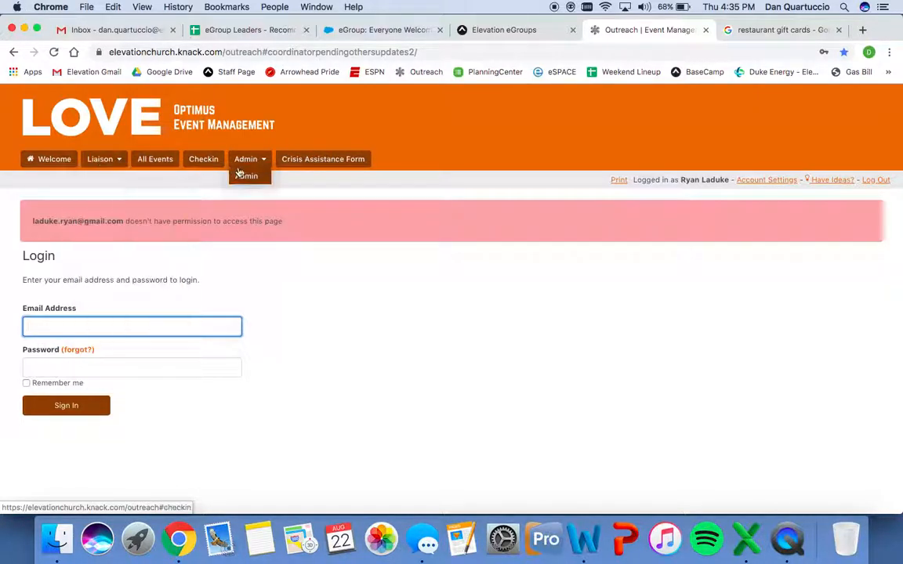
{"action": "left_click", "coordinate": [55, 160]}
{"action": "scroll", "coordinate": [427, 342], "scroll_direction": "down", "scroll_amount": 2}
{"action": "scroll", "coordinate": [427, 343], "scroll_direction": "down", "scroll_amount": 10}
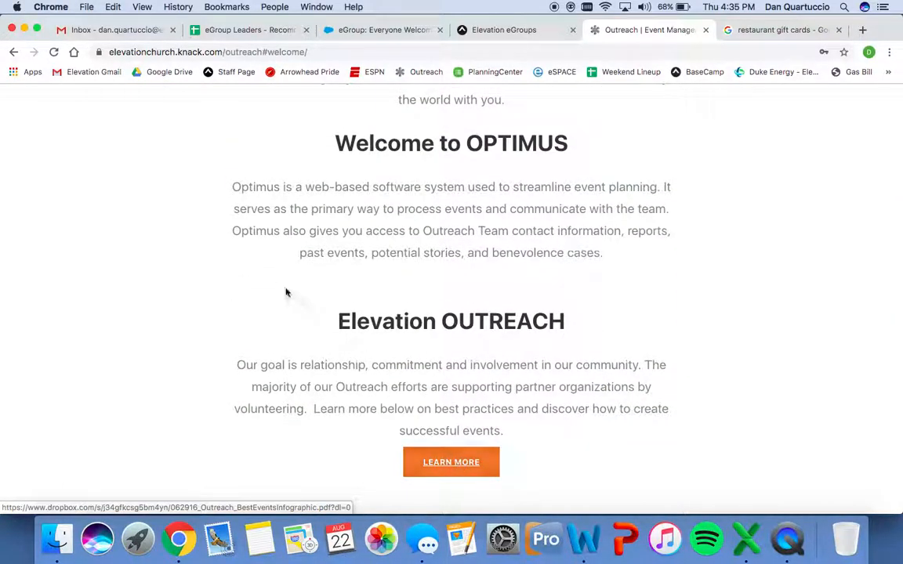
{"action": "scroll", "coordinate": [270, 284], "scroll_direction": "up", "scroll_amount": 12}
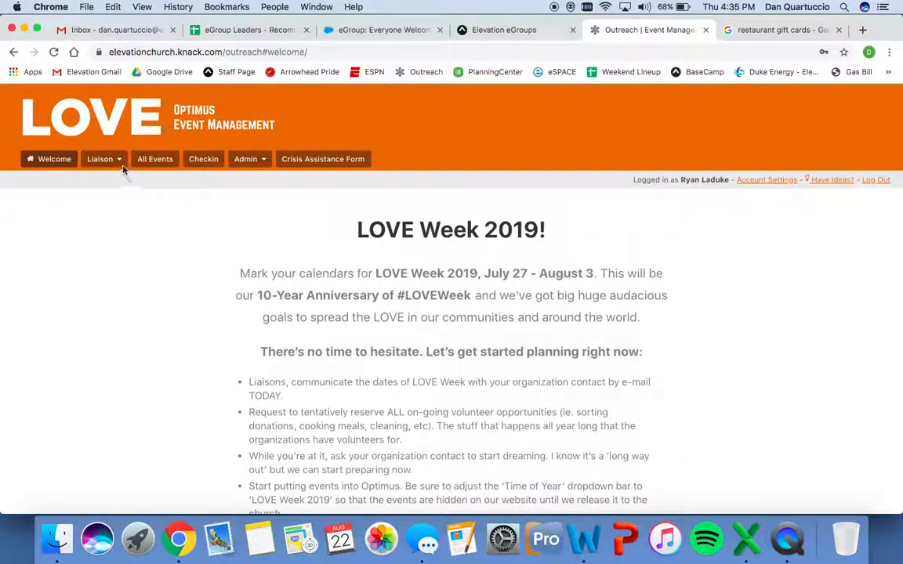
{"action": "mouse_move", "coordinate": [120, 163]}
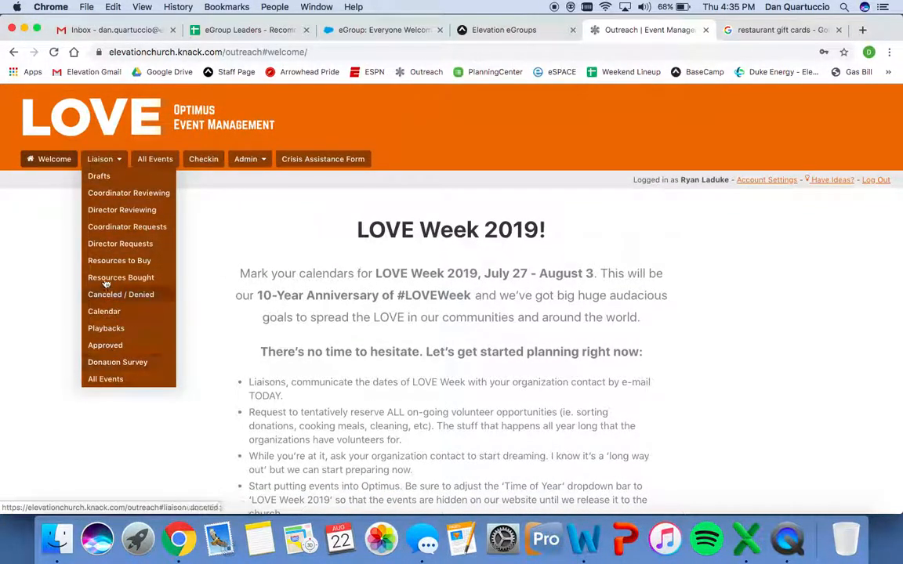
{"action": "left_click", "coordinate": [99, 177]}
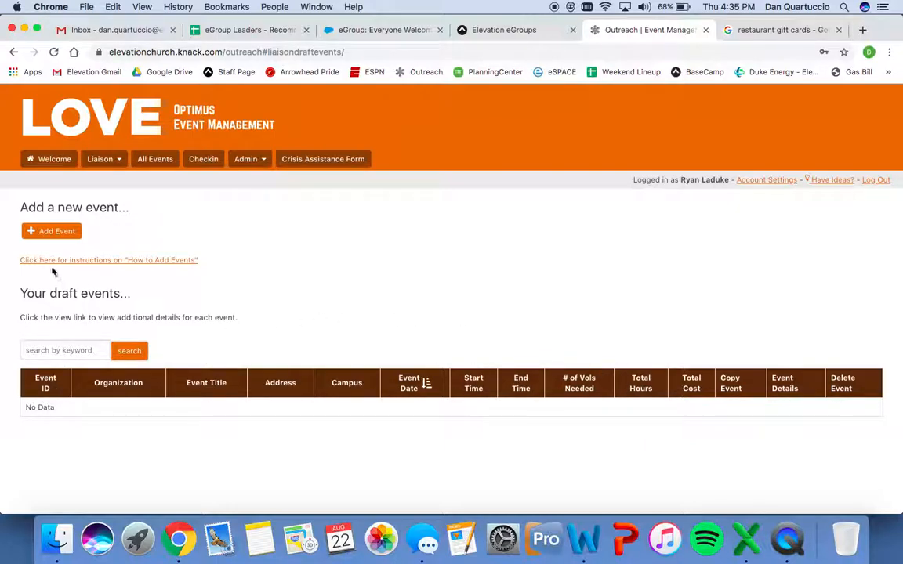
Start a new event and pick Main Street Mission as Organization after searching 'main street'.
{"action": "left_click", "coordinate": [53, 236]}
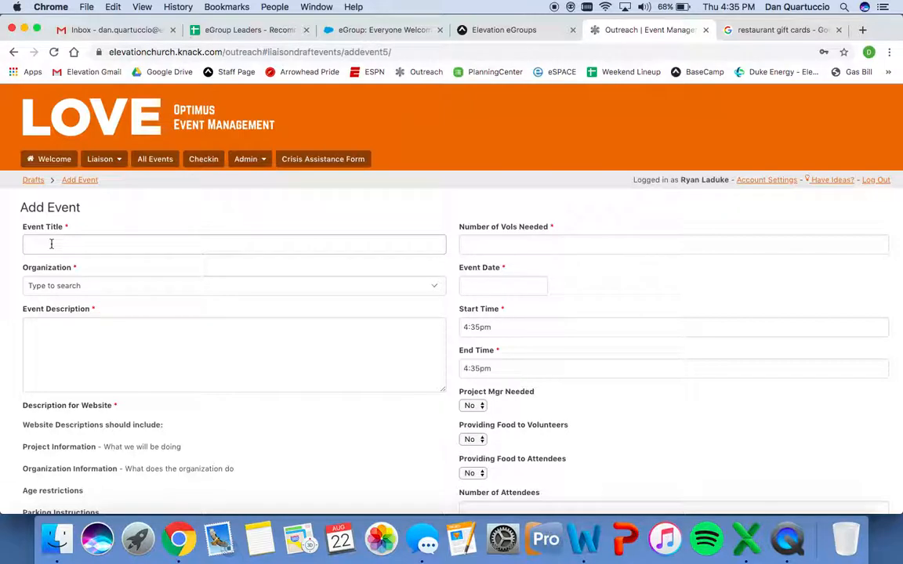
{"action": "left_click", "coordinate": [58, 287]}
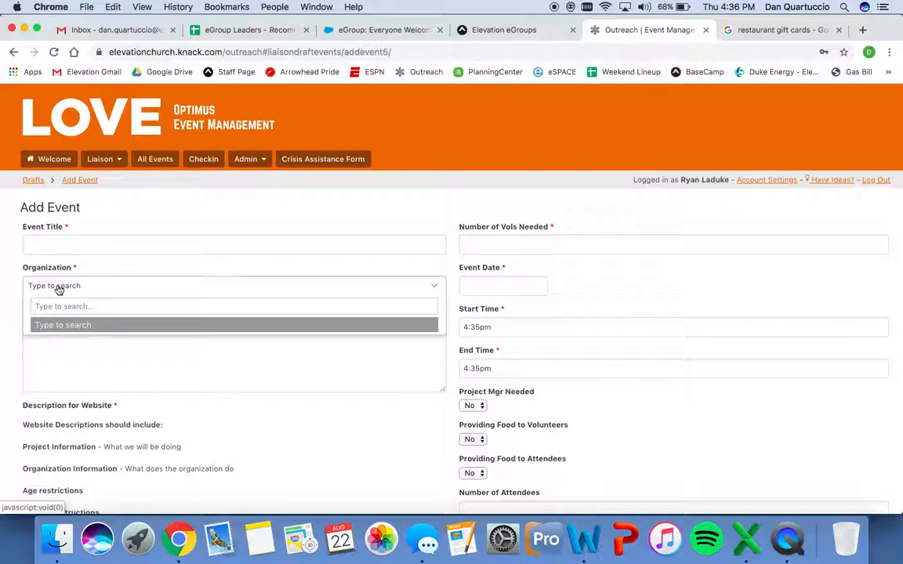
{"action": "type", "text": "main street"}
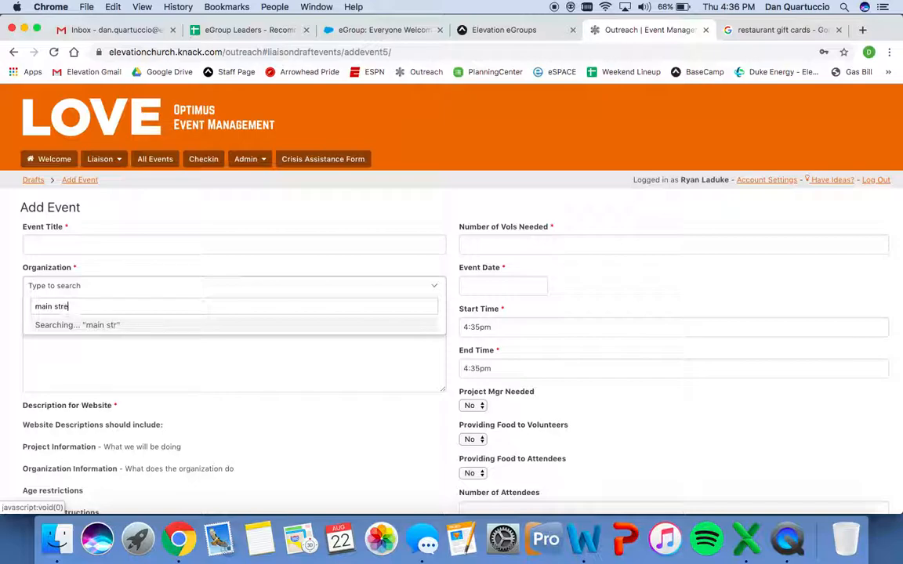
{"action": "left_click", "coordinate": [77, 326]}
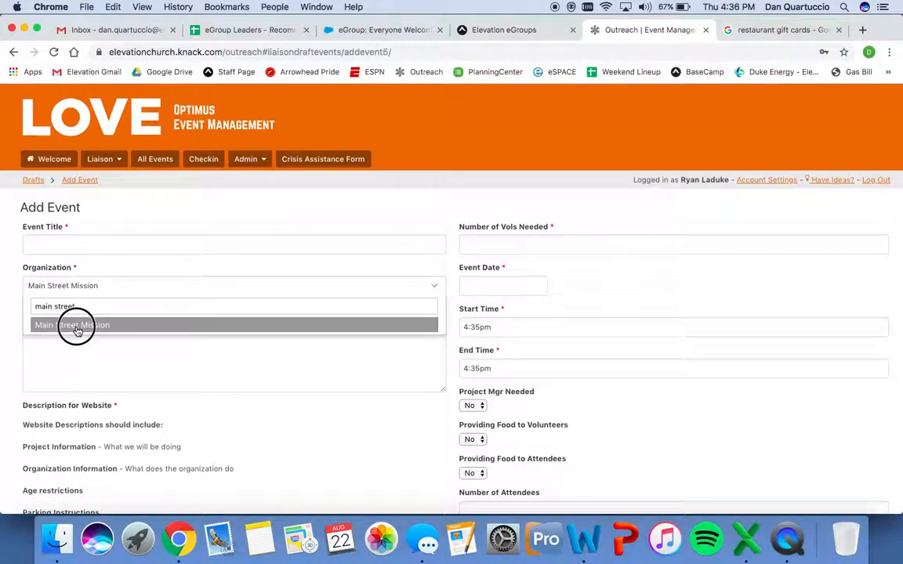
Enter the Event Description 'we will be providing dinner for the group. we need to purchase the meal'.
{"action": "left_click", "coordinate": [72, 354]}
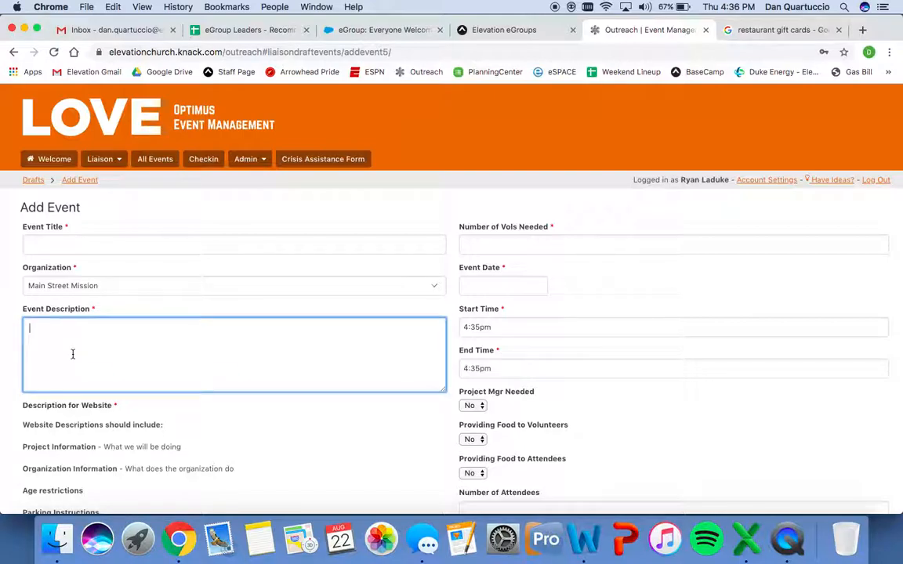
{"action": "scroll", "coordinate": [72, 355], "scroll_direction": "down", "scroll_amount": 4}
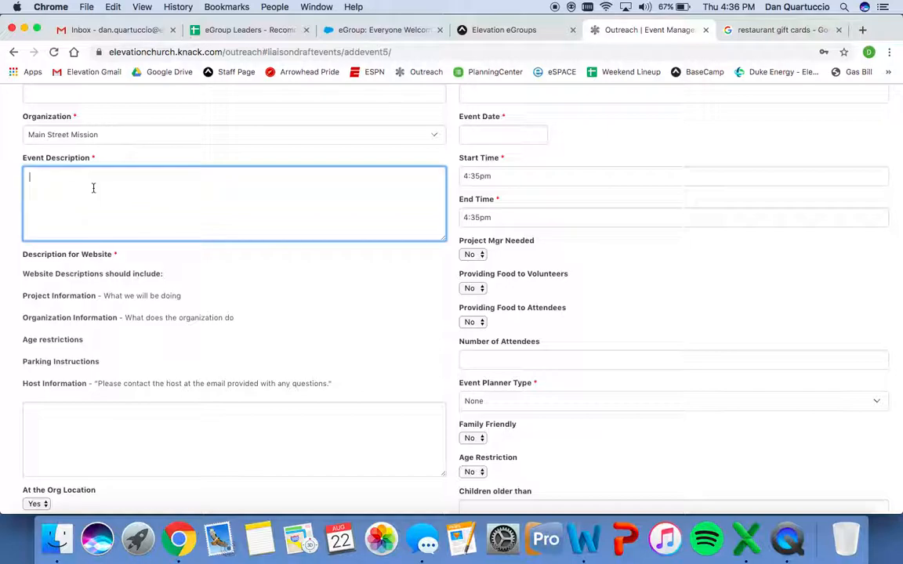
{"action": "type", "text": "we will be providing dinner for the group. "}
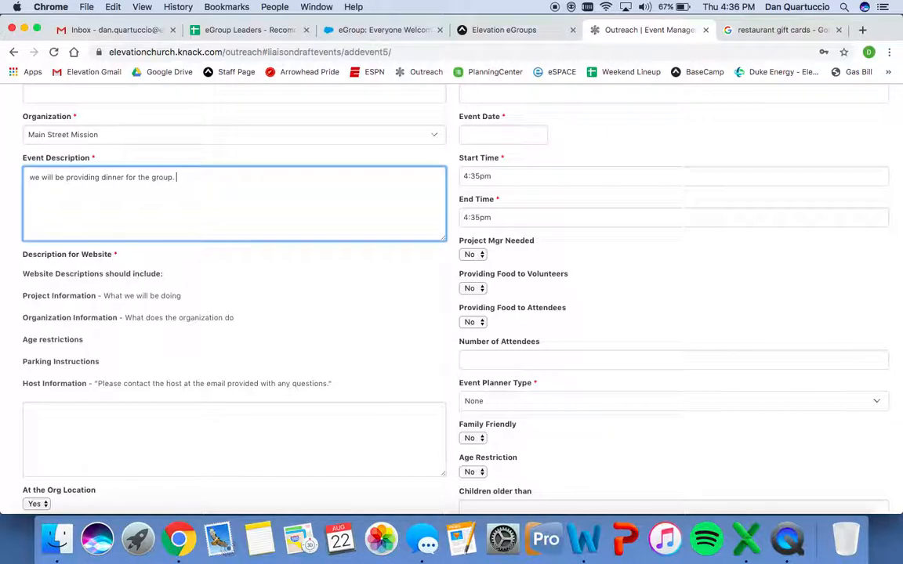
{"action": "type", "text": "we need to purchase the meal."}
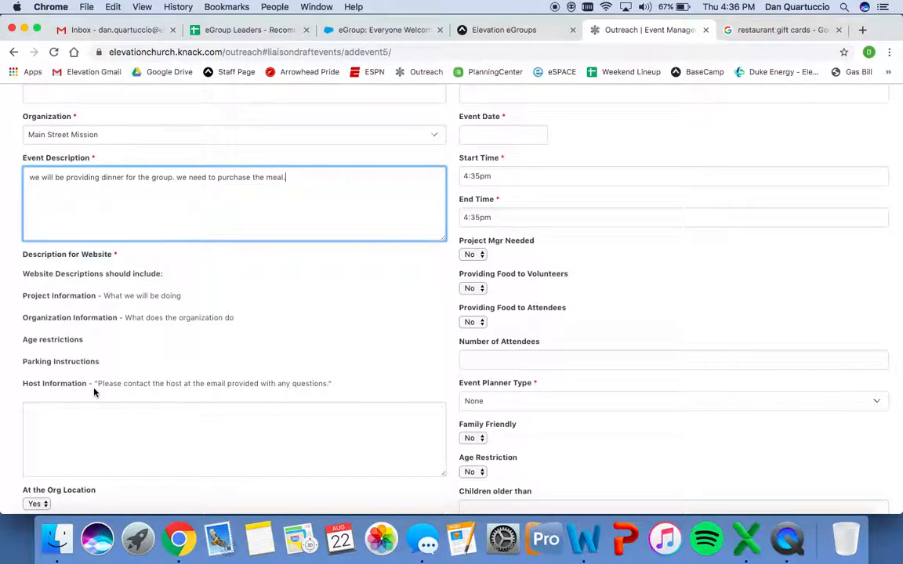
{"action": "scroll", "coordinate": [95, 393], "scroll_direction": "down", "scroll_amount": 3}
Review the website description guidelines and host contact note, then return to Description for Website.
{"action": "left_click", "coordinate": [71, 345]}
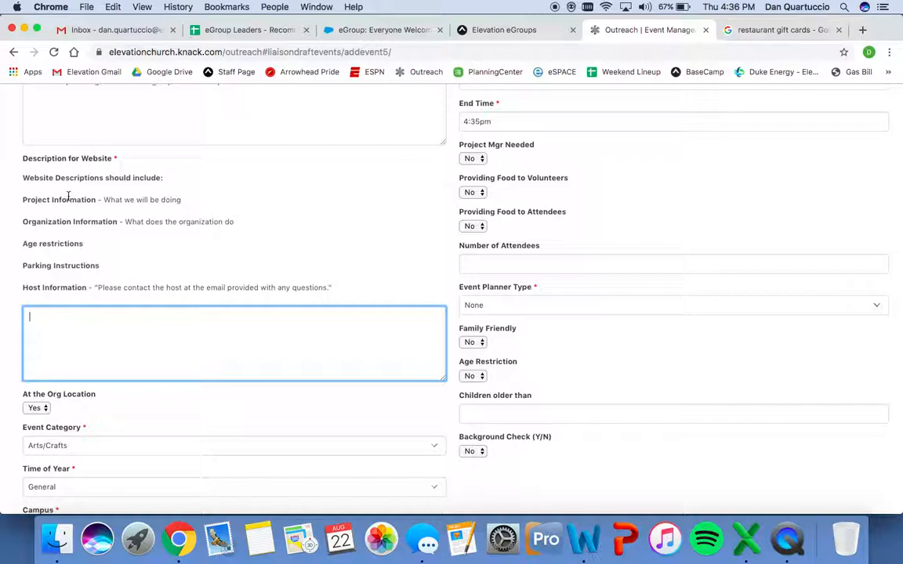
{"action": "left_click_drag", "start_coordinate": [23, 198], "coordinate": [335, 292]}
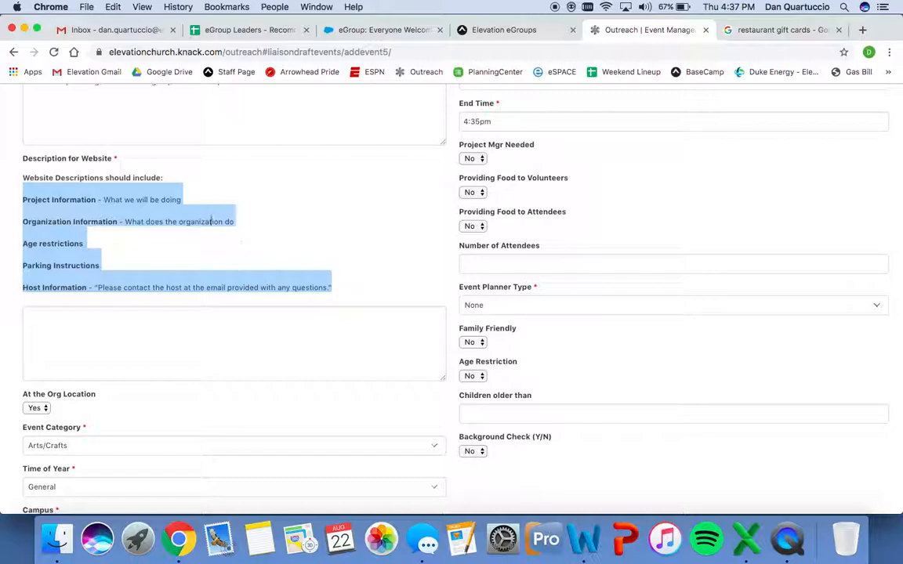
{"action": "left_click", "coordinate": [197, 256]}
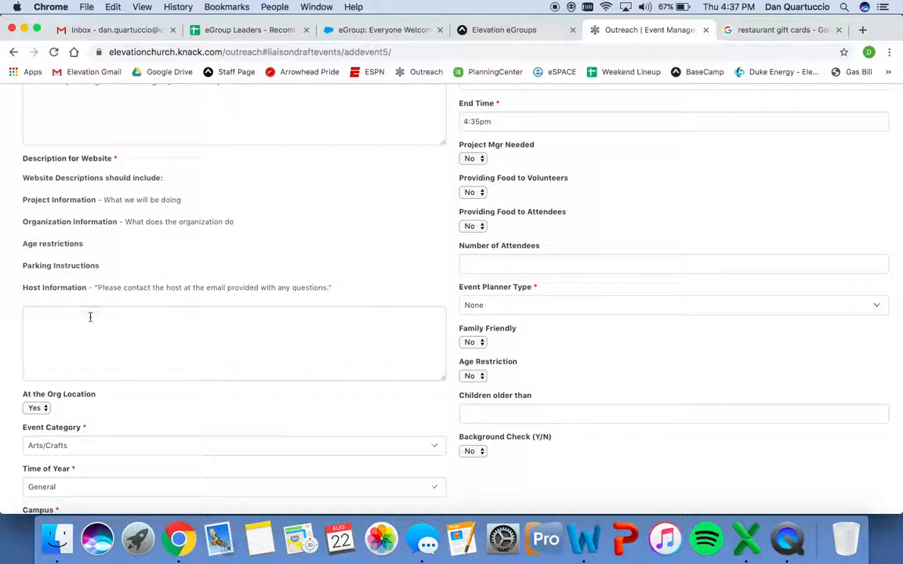
{"action": "left_click_drag", "start_coordinate": [97, 288], "coordinate": [329, 289]}
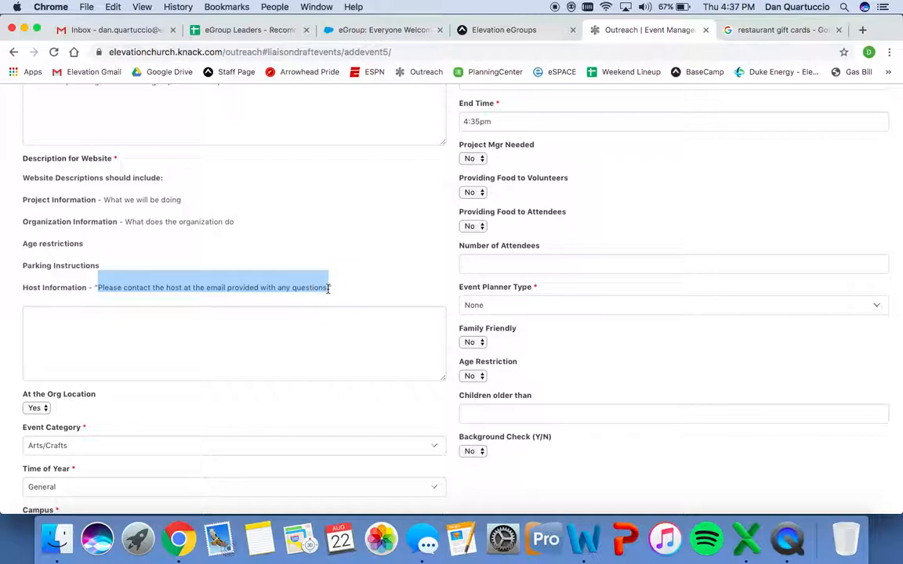
{"action": "left_click", "coordinate": [165, 334]}
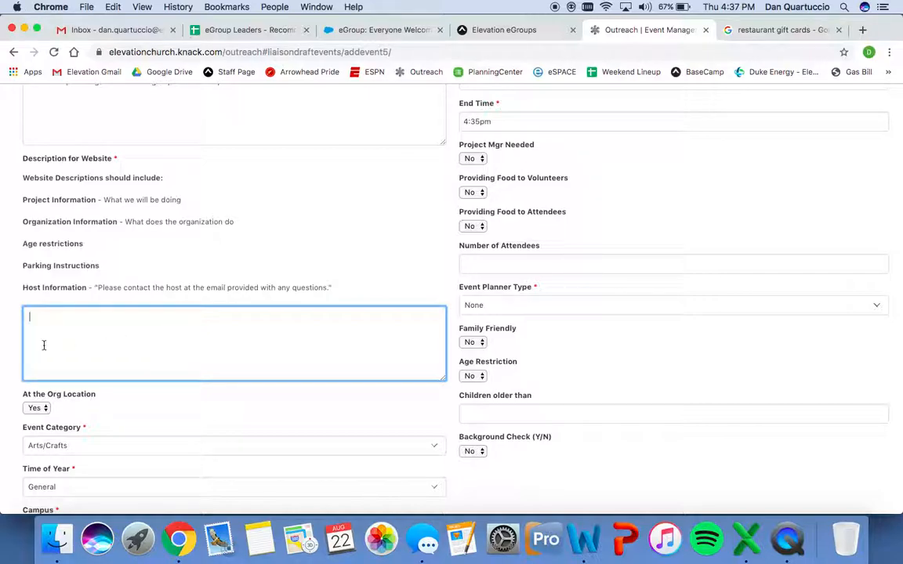
Confirm Event Category stays Arts/Crafts and Time of Year stays General.
{"action": "scroll", "coordinate": [45, 341], "scroll_direction": "down", "scroll_amount": 3}
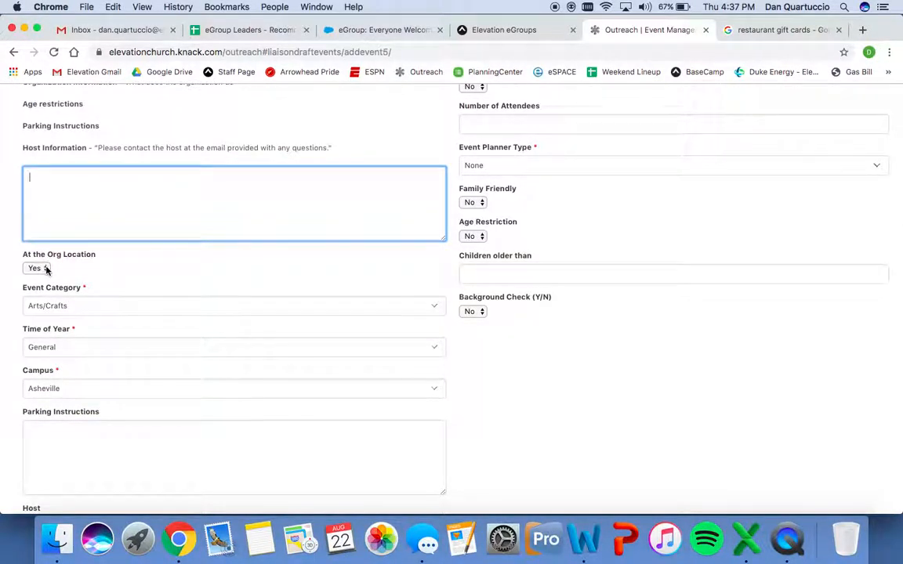
{"action": "left_click", "coordinate": [47, 306]}
{"action": "scroll", "coordinate": [60, 400], "scroll_direction": "down", "scroll_amount": 2}
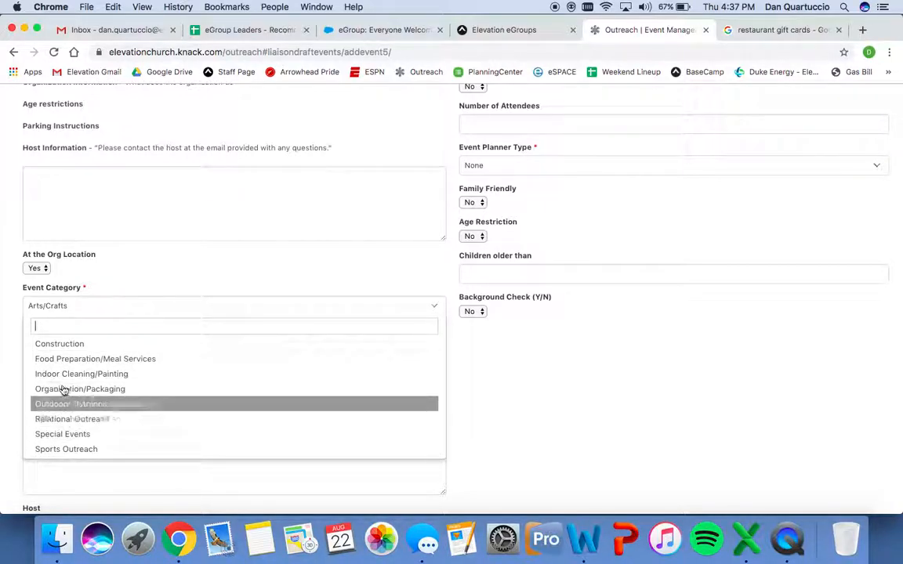
{"action": "left_click", "coordinate": [11, 340]}
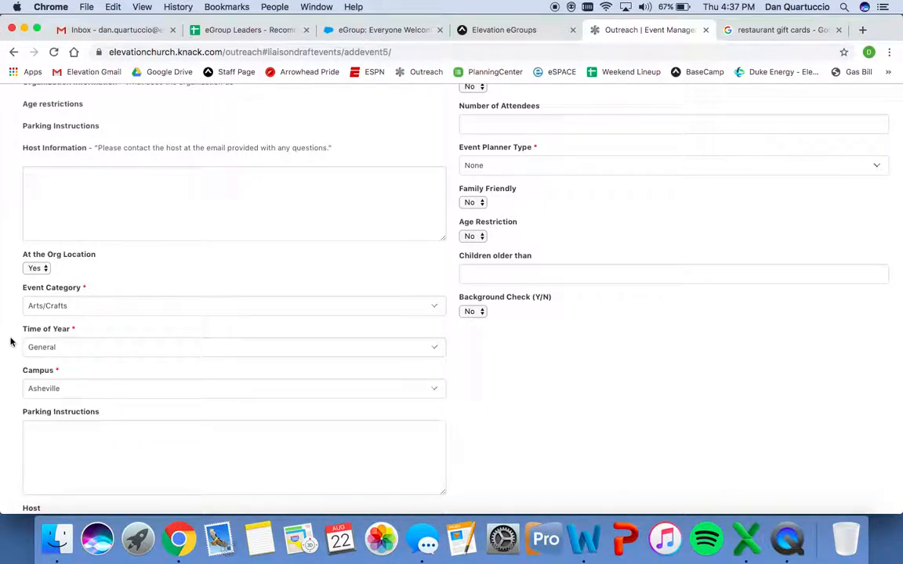
{"action": "left_click", "coordinate": [73, 349]}
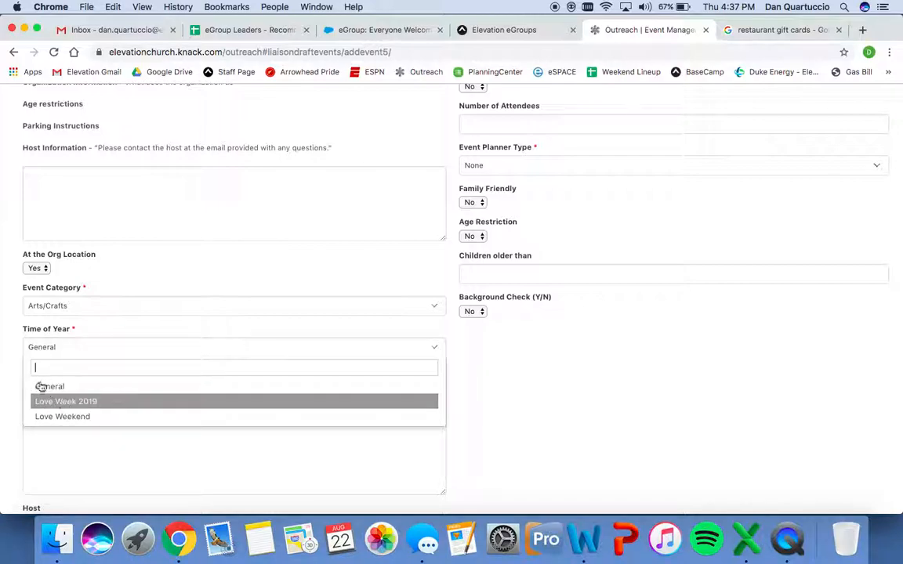
{"action": "left_click", "coordinate": [14, 366]}
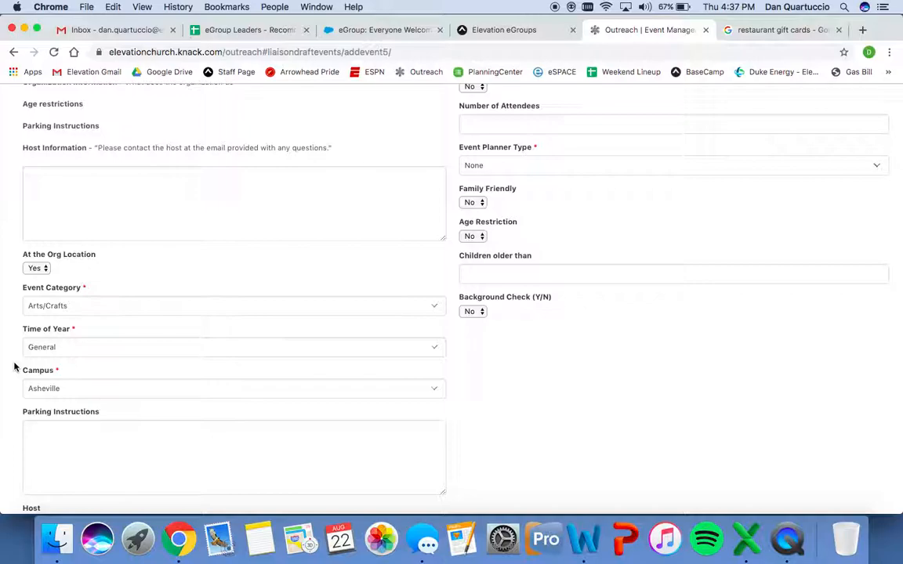
Set Campus to Concord and place the cursor in Parking Instructions.
{"action": "left_click", "coordinate": [44, 389]}
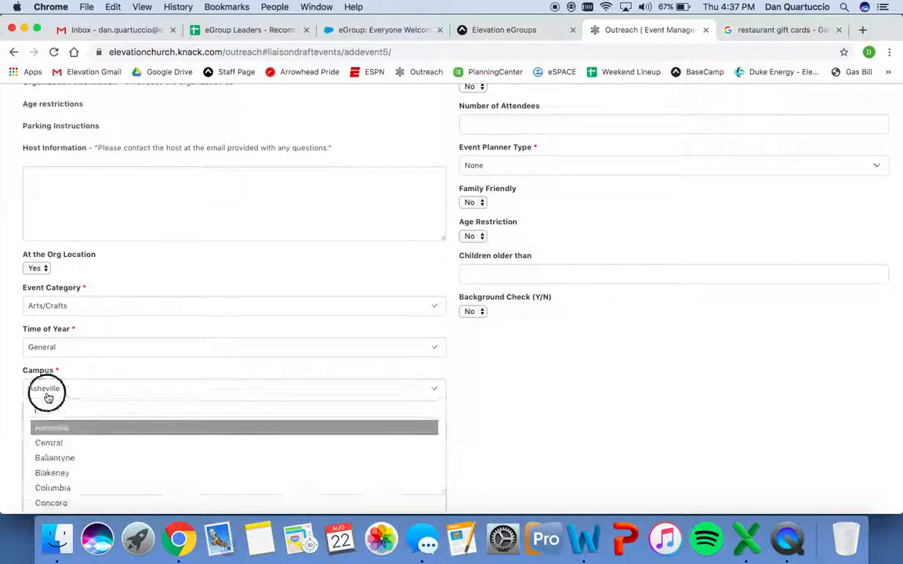
{"action": "left_click", "coordinate": [50, 503]}
{"action": "scroll", "coordinate": [7, 423], "scroll_direction": "down", "scroll_amount": 3}
{"action": "left_click", "coordinate": [44, 309]}
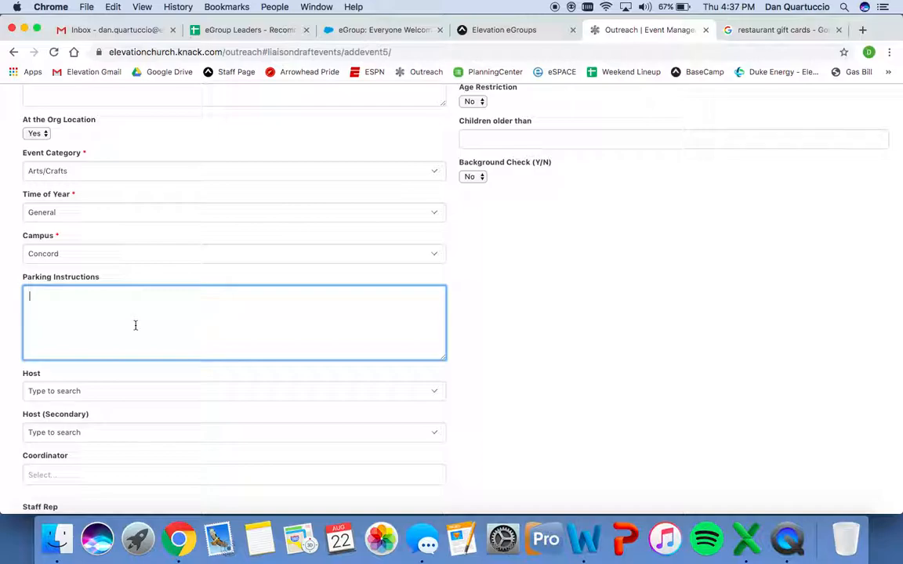
{"action": "scroll", "coordinate": [135, 323], "scroll_direction": "down", "scroll_amount": 3}
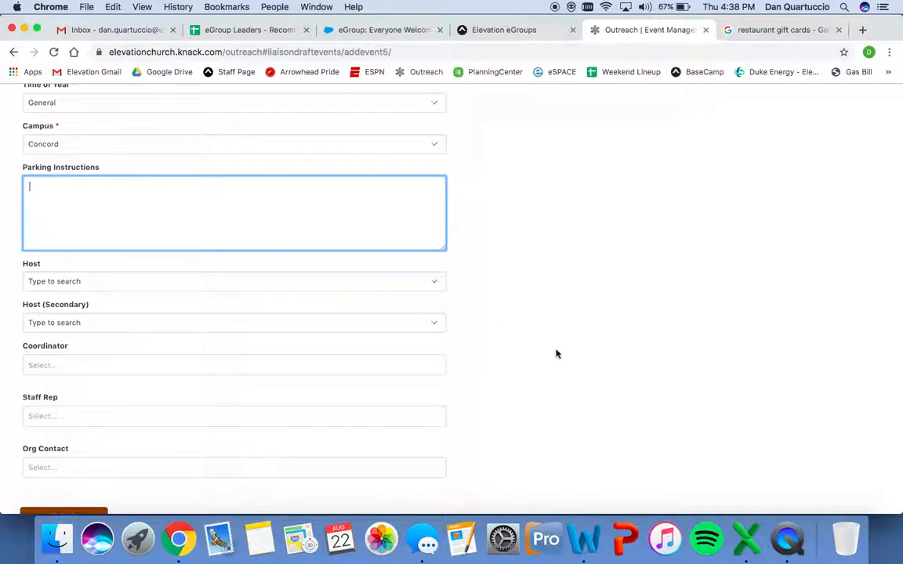
{"action": "scroll", "coordinate": [556, 354], "scroll_direction": "up", "scroll_amount": 15}
{"action": "scroll", "coordinate": [556, 354], "scroll_direction": "down", "scroll_amount": 1}
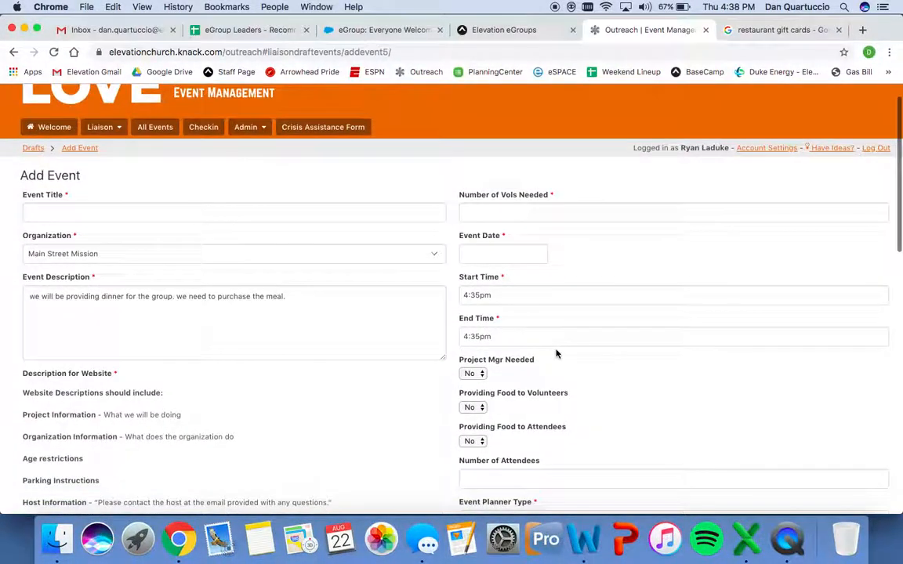
{"action": "scroll", "coordinate": [556, 355], "scroll_direction": "up", "scroll_amount": 1}
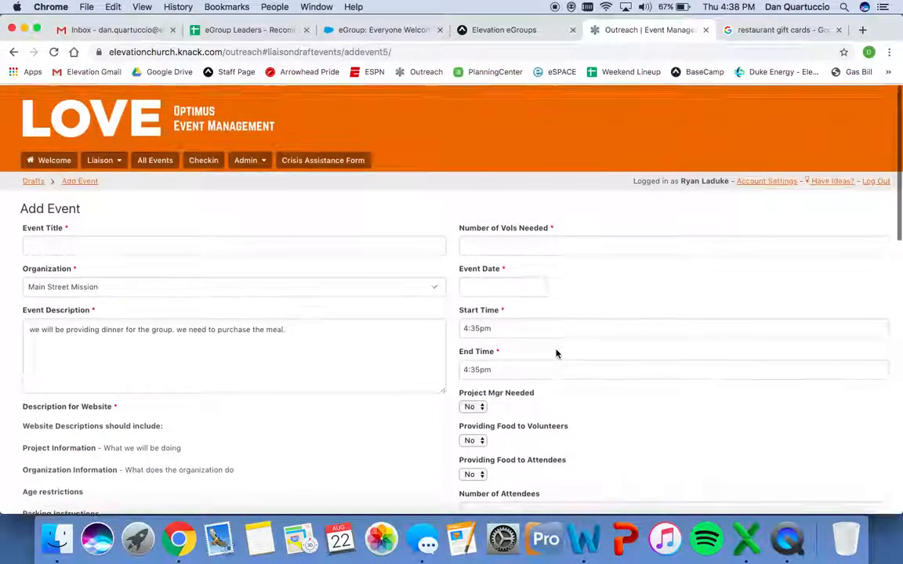
{"action": "left_click", "coordinate": [509, 244]}
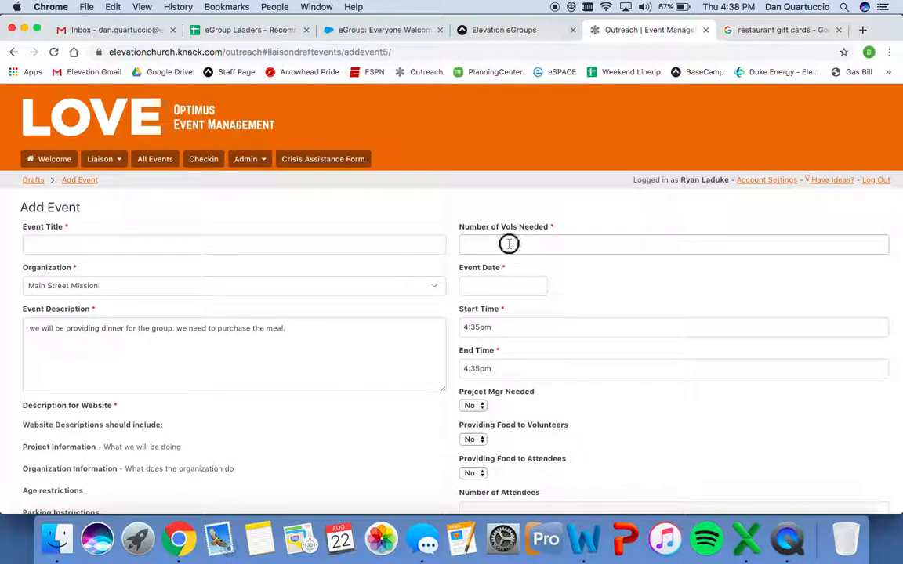
{"action": "key", "text": "BackSpace"}
{"action": "key", "text": "BackSpace"}
{"action": "left_click", "coordinate": [484, 286]}
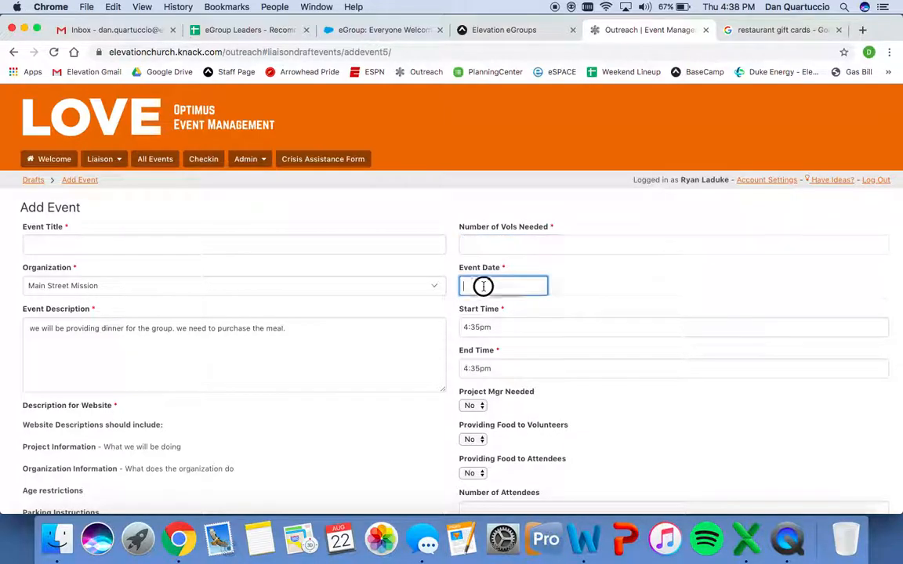
{"action": "left_click", "coordinate": [608, 282]}
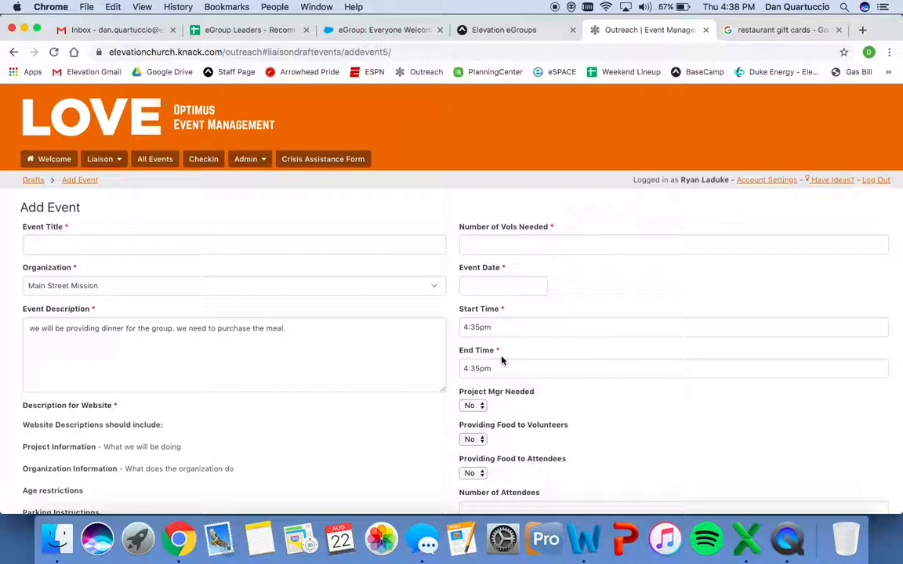
{"action": "scroll", "coordinate": [510, 408], "scroll_direction": "down", "scroll_amount": 2}
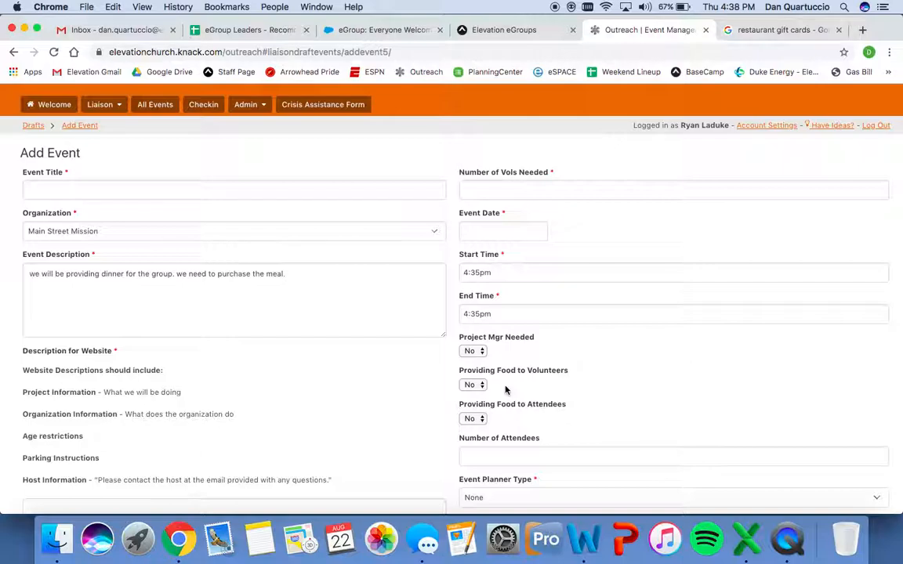
Set Providing Food to Attendees to Yes.
{"action": "scroll", "coordinate": [505, 390], "scroll_direction": "down", "scroll_amount": 3}
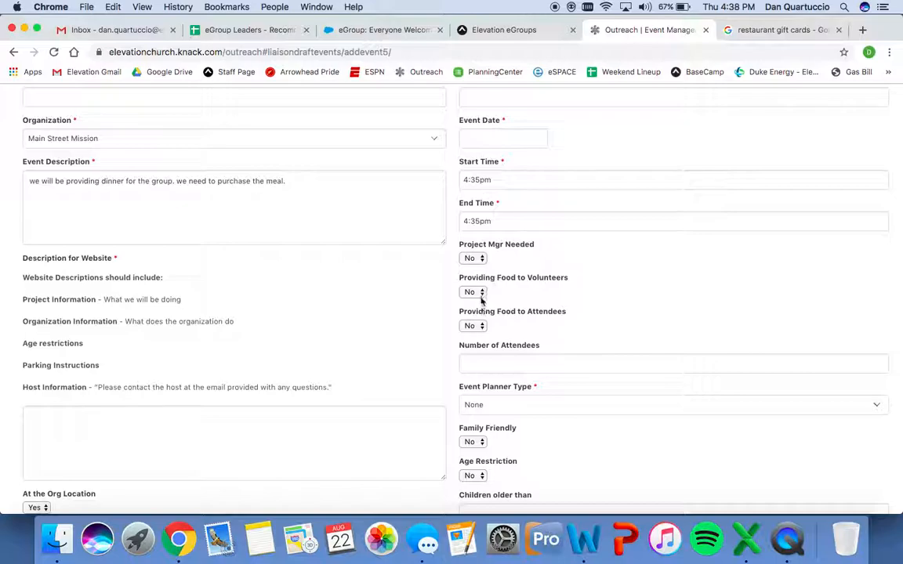
{"action": "left_click", "coordinate": [482, 365]}
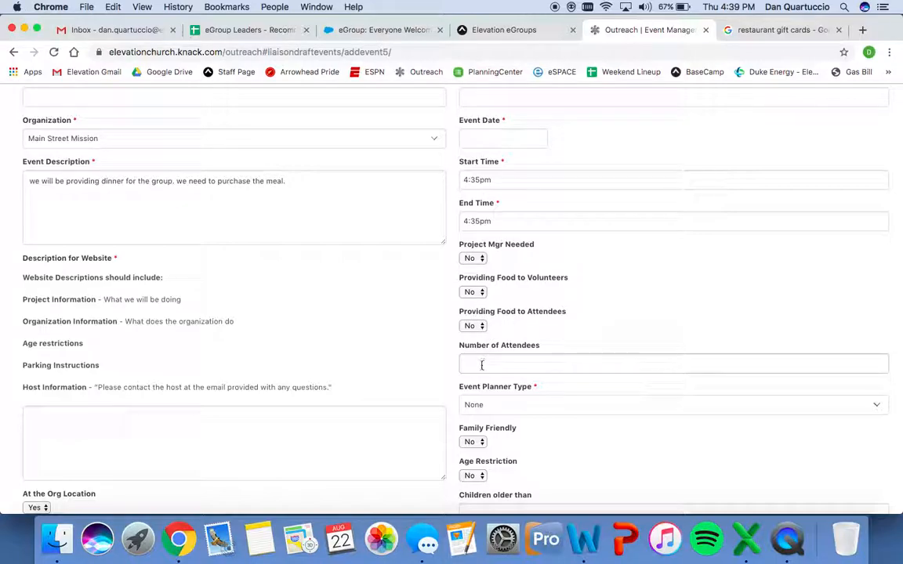
{"action": "left_click", "coordinate": [475, 326]}
{"action": "left_click", "coordinate": [474, 316]}
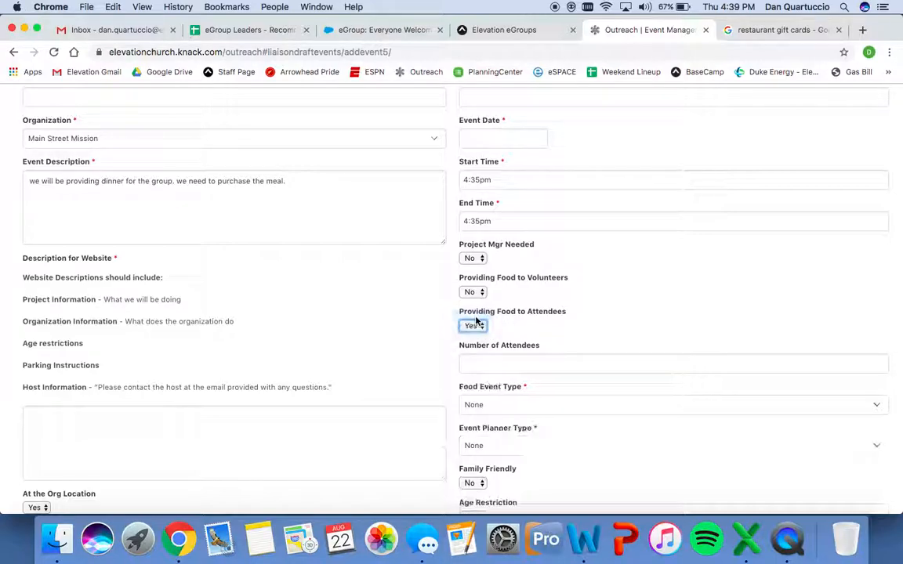
Leave Food Event Type and Event Planner Type both as None.
{"action": "left_click", "coordinate": [480, 404]}
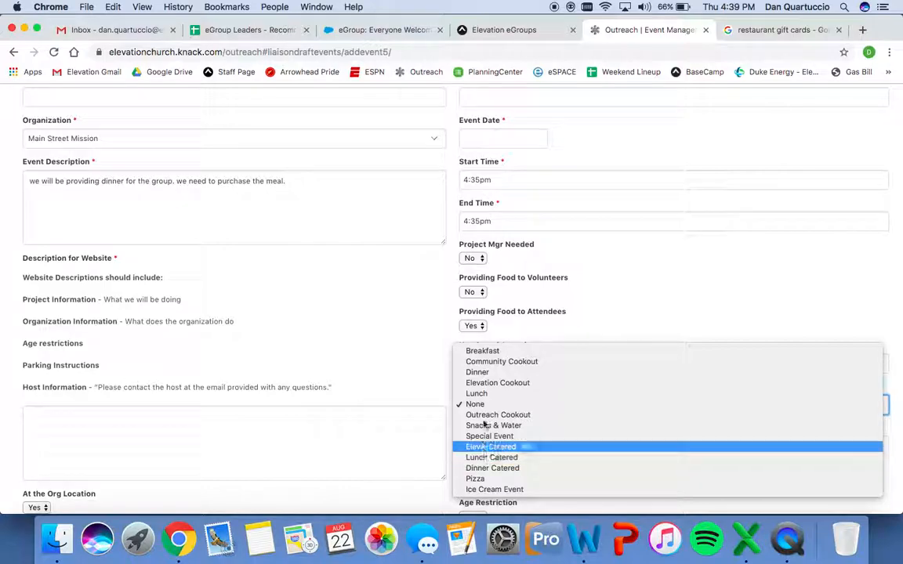
{"action": "left_click", "coordinate": [512, 332]}
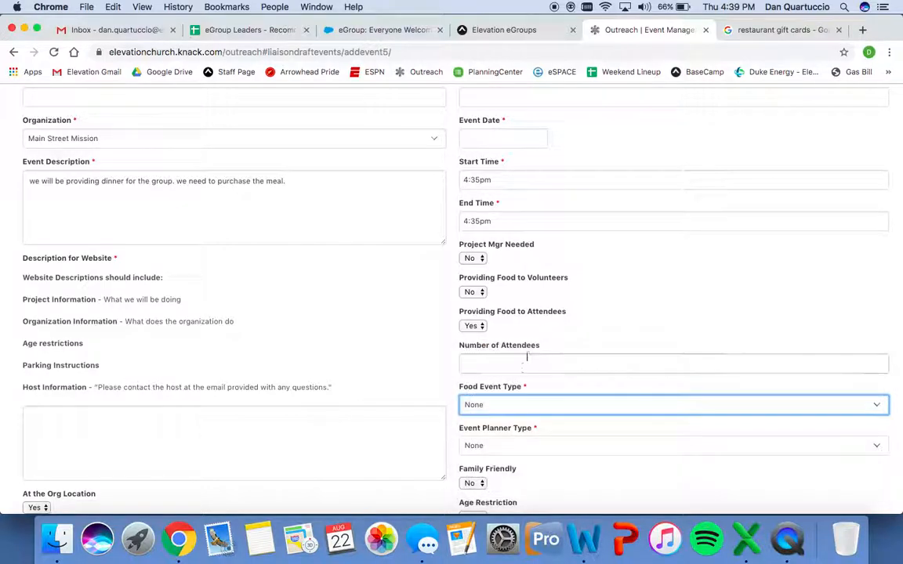
{"action": "scroll", "coordinate": [519, 380], "scroll_direction": "down", "scroll_amount": 3}
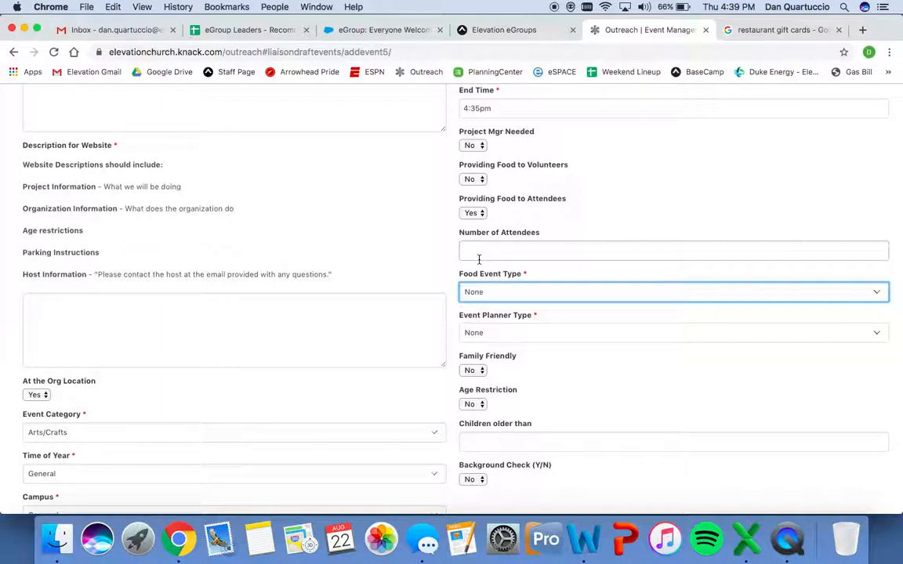
{"action": "left_click", "coordinate": [508, 336]}
{"action": "left_click", "coordinate": [508, 336]}
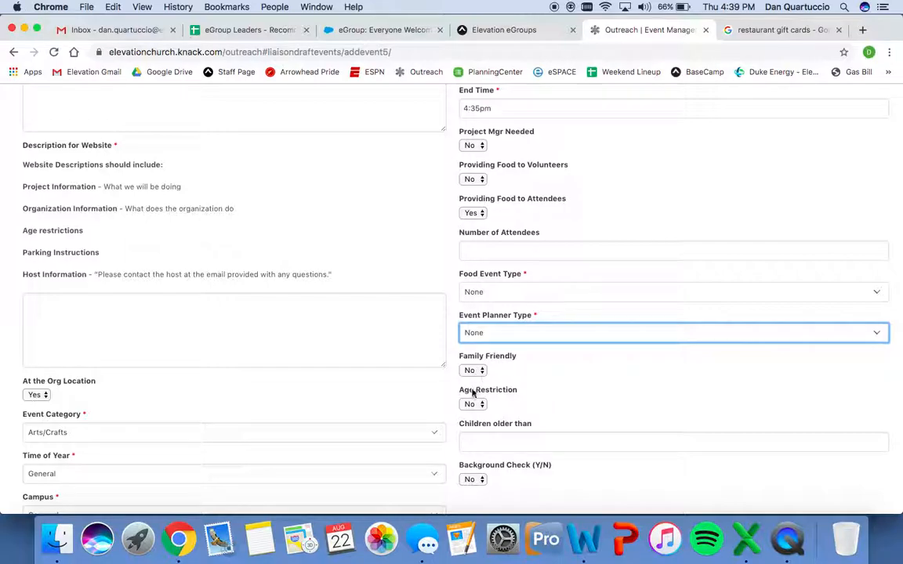
Leave the unsubmitted form via Liaison > Drafts after checking the bottom of the form.
{"action": "scroll", "coordinate": [510, 412], "scroll_direction": "down", "scroll_amount": 3}
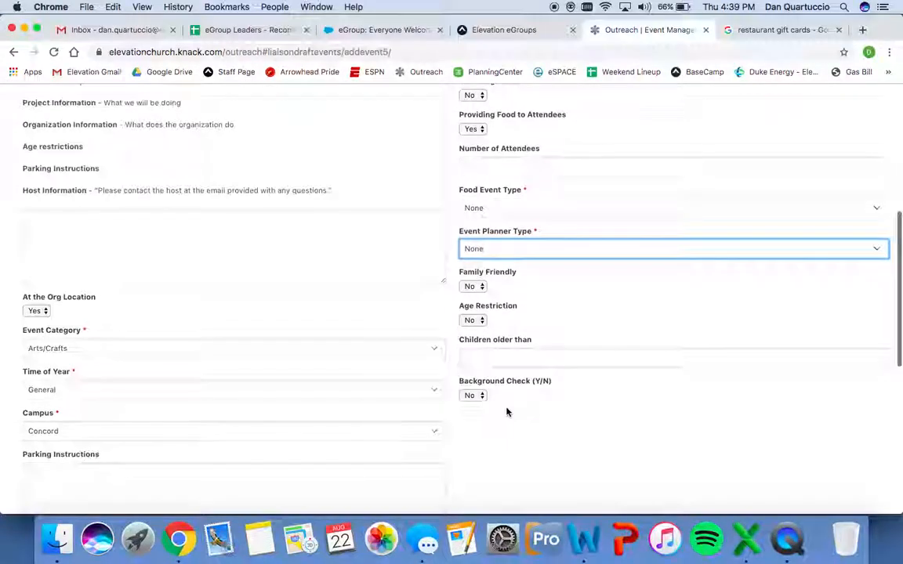
{"action": "scroll", "coordinate": [503, 402], "scroll_direction": "down", "scroll_amount": 12}
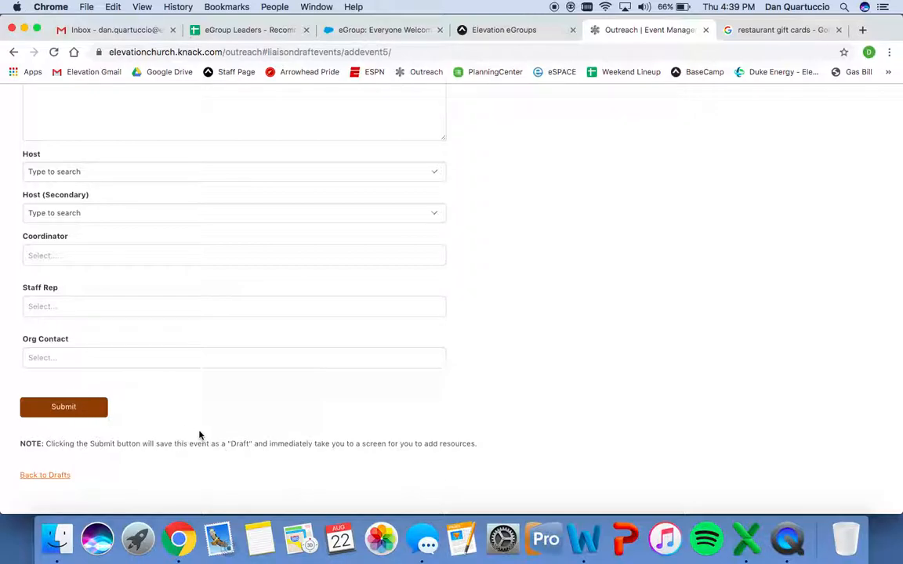
{"action": "scroll", "coordinate": [200, 435], "scroll_direction": "up", "scroll_amount": 10}
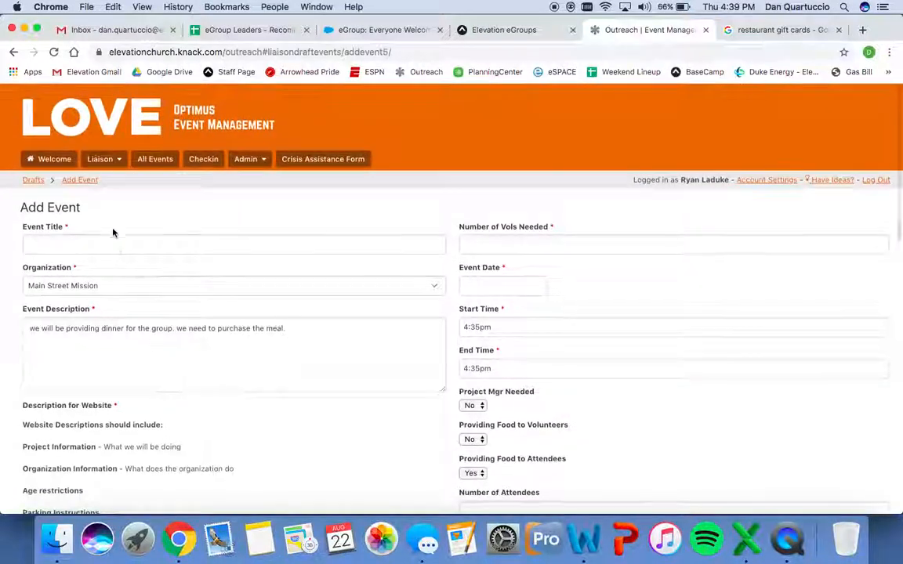
{"action": "left_click", "coordinate": [106, 159]}
{"action": "left_click", "coordinate": [105, 177]}
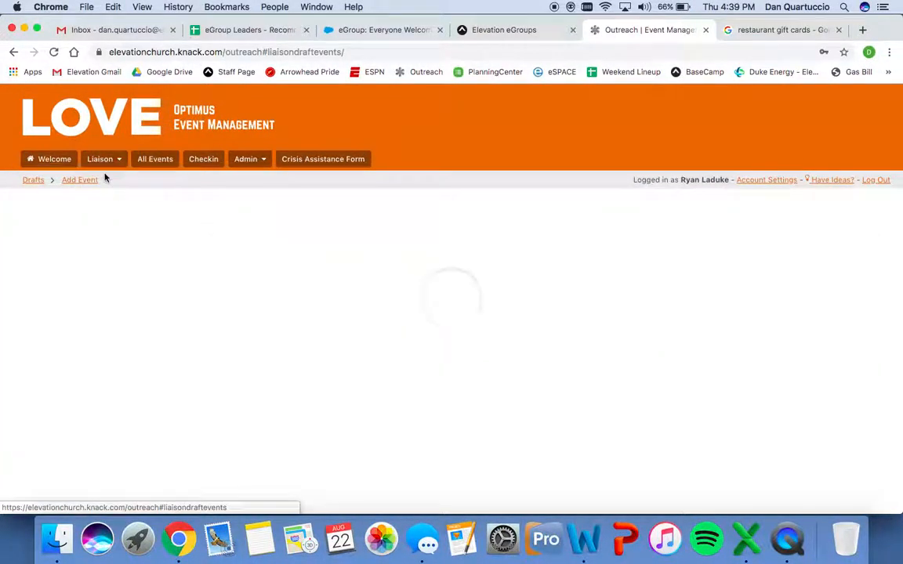